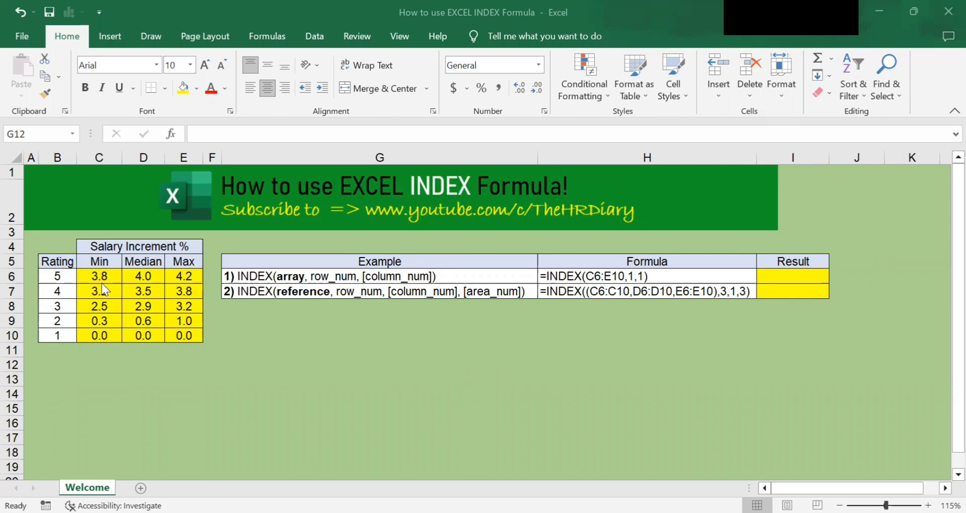
pyautogui.moveTo(102, 282); pyautogui.dragTo(190, 325)
pyautogui.click(768, 275)
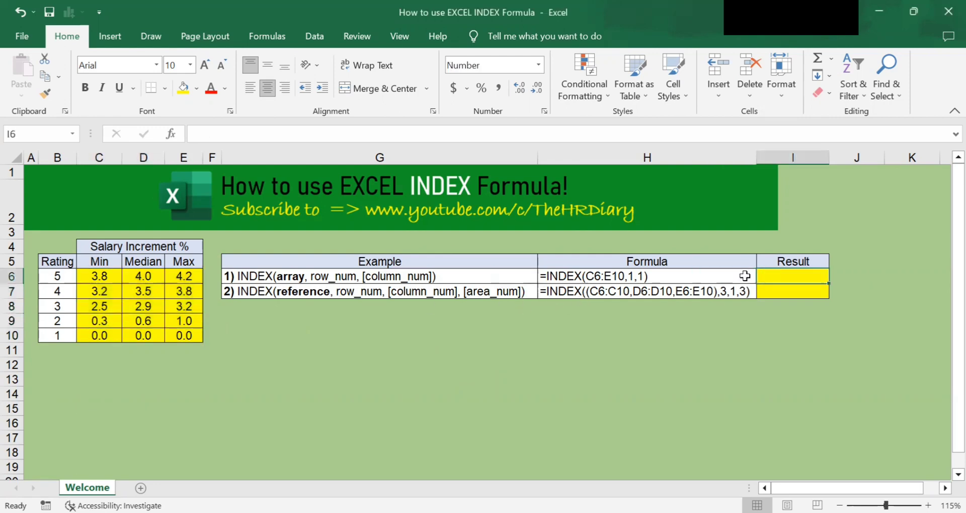
pyautogui.write('=')
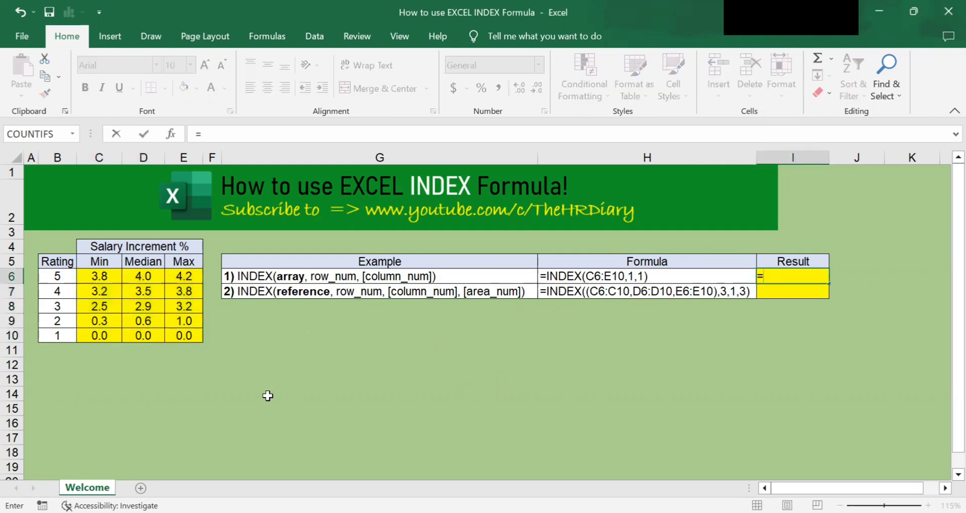
pyautogui.write('index(')
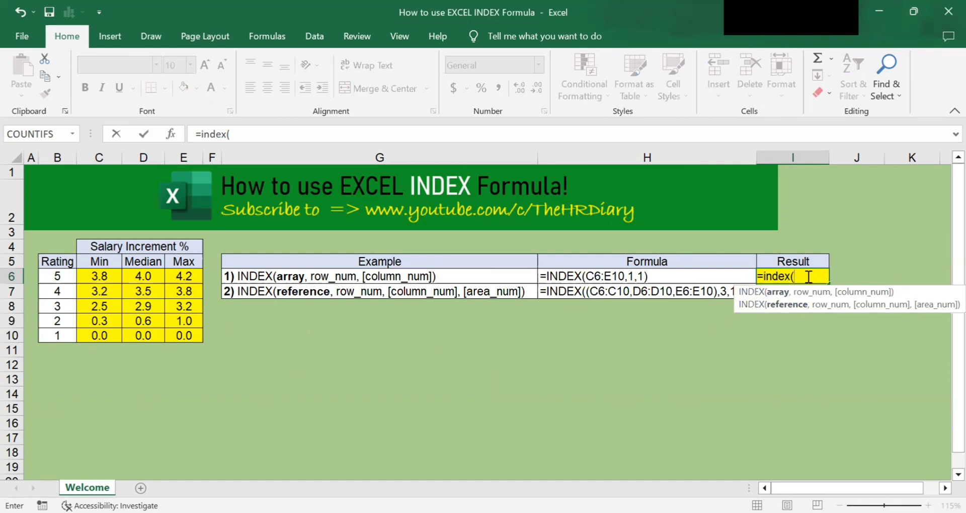
pyautogui.press('Escape')
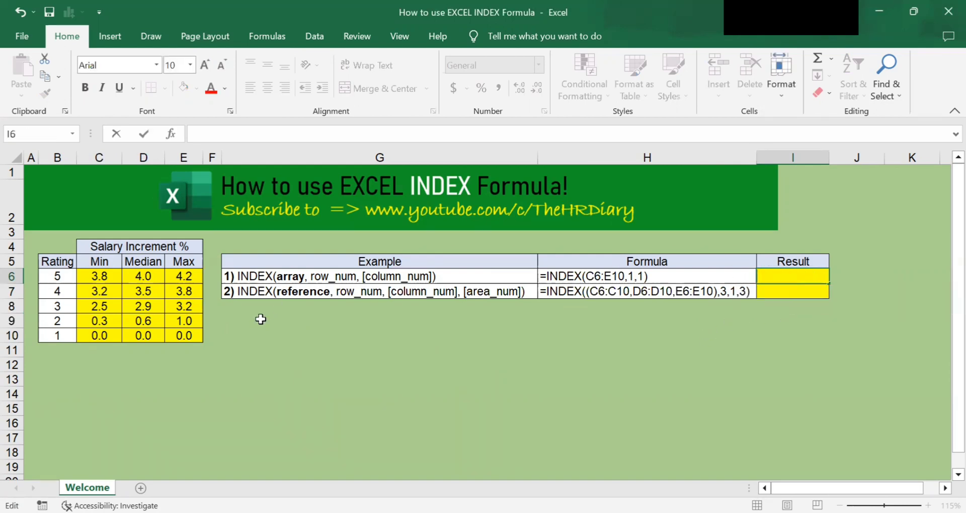
# Examine the salary increment values in C6:E10 and how row 6 and column C intersect at C6
pyautogui.click(261, 321)
pyautogui.click(183, 344)
pyautogui.moveTo(99, 276); pyautogui.dragTo(181, 335)
pyautogui.click(258, 323)
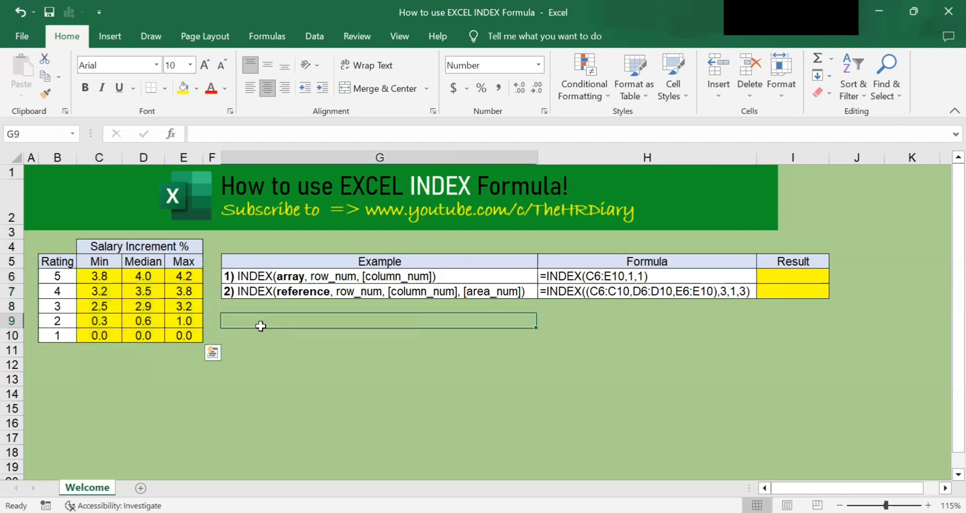
pyautogui.click(5, 276)
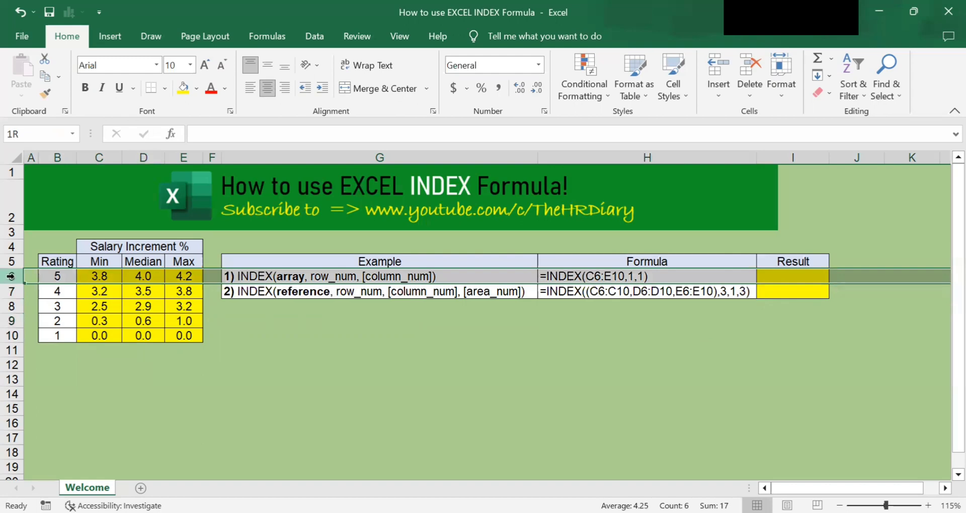
pyautogui.click(114, 155)
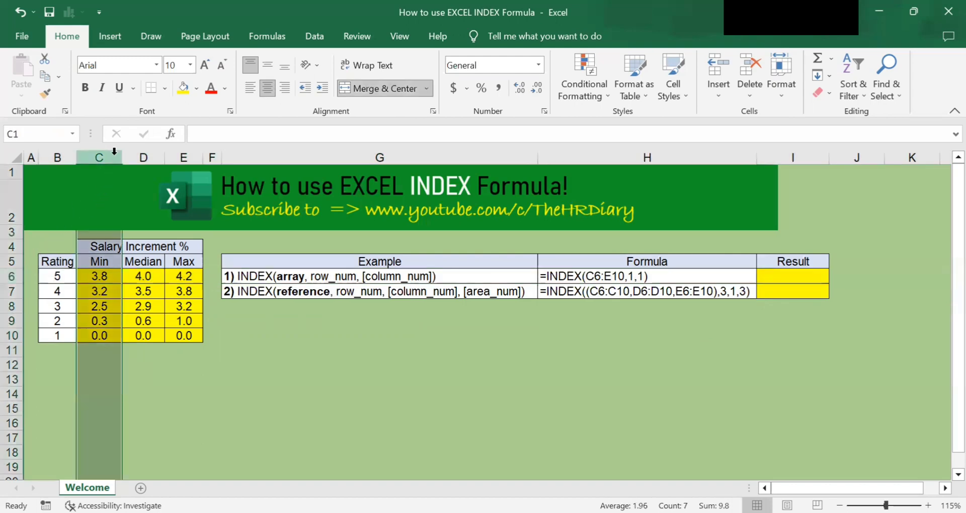
pyautogui.click(11, 275)
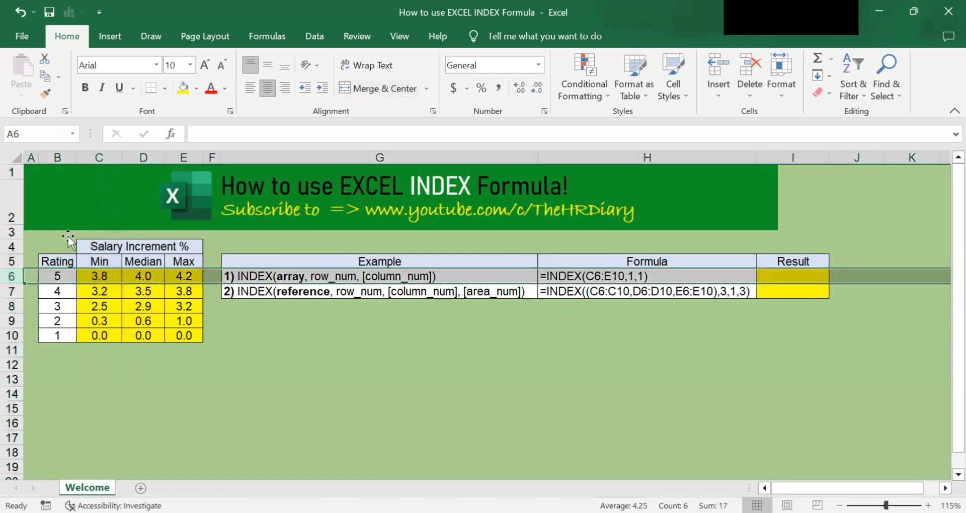
pyautogui.click(99, 157)
pyautogui.click(100, 275)
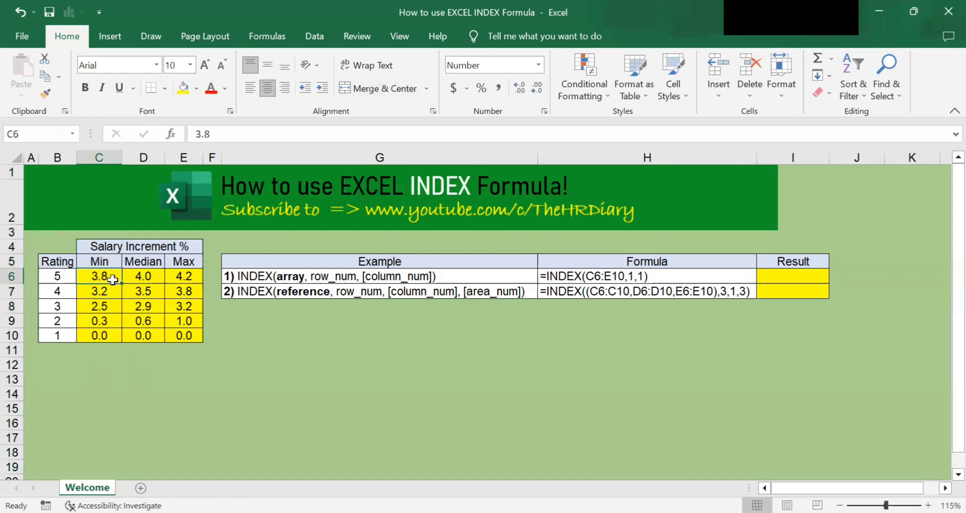
# Enter the array-form formula =INDEX(C6:E10,1,1) in result cell I6
pyautogui.click(779, 276)
pyautogui.write('=')
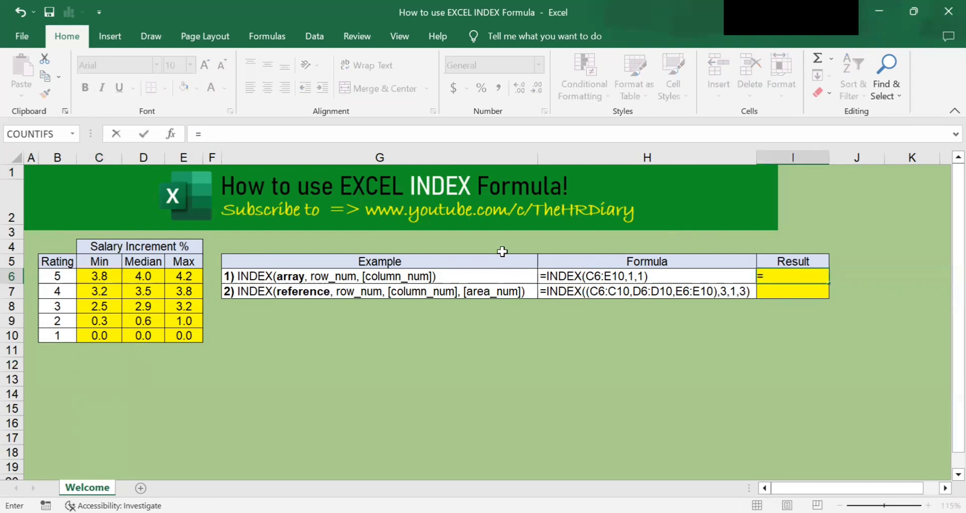
pyautogui.write('index')
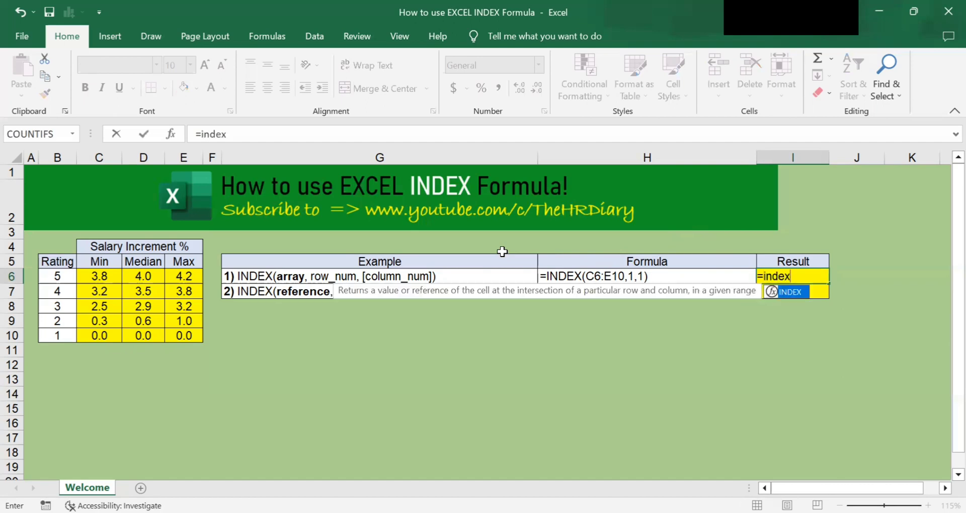
pyautogui.write('(')
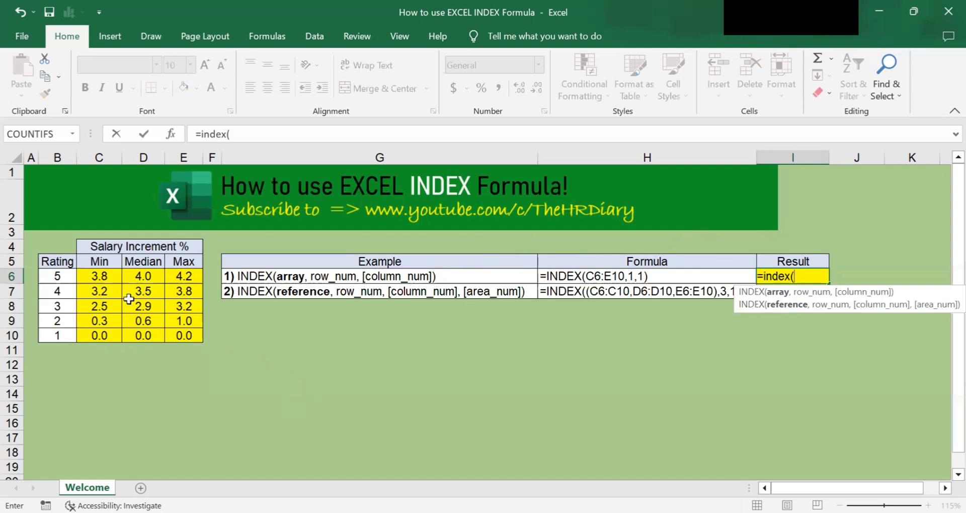
pyautogui.moveTo(108, 276); pyautogui.dragTo(180, 337)
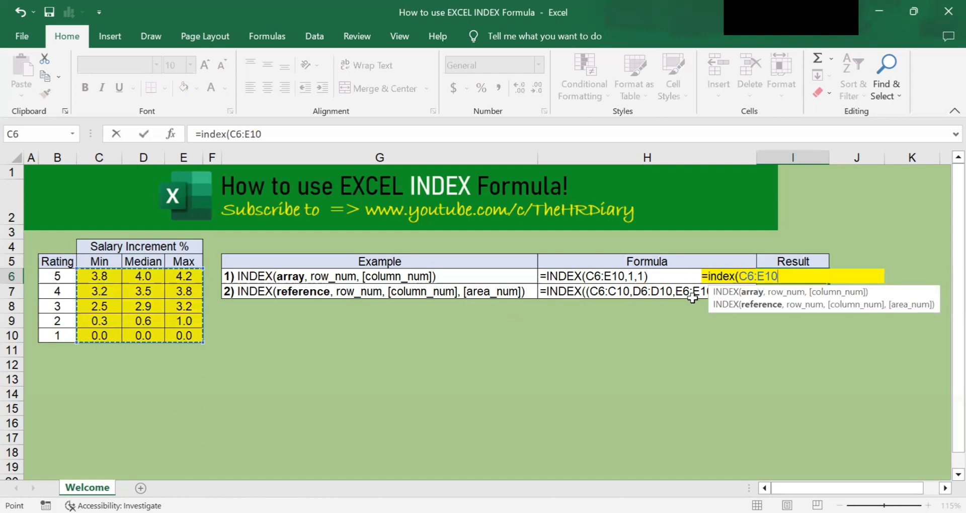
pyautogui.write(',')
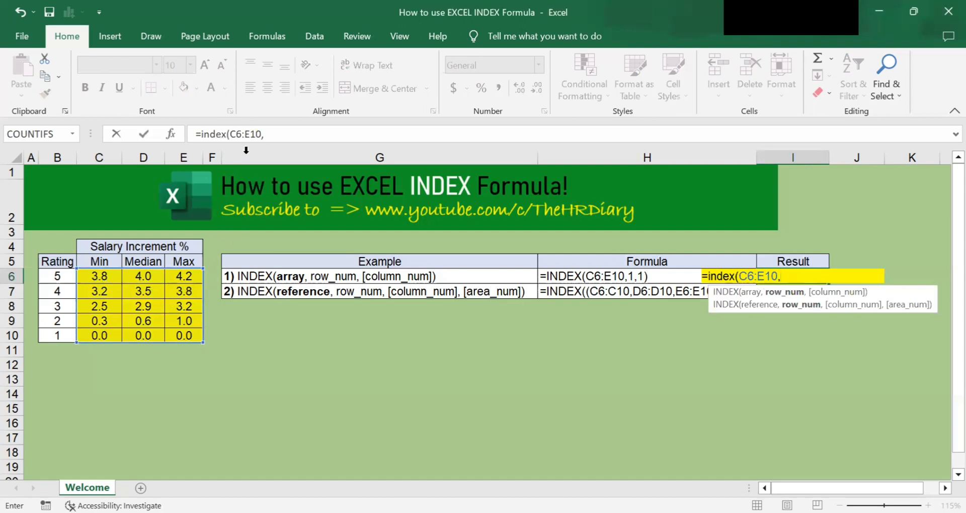
pyautogui.click(285, 136)
pyautogui.write('1')
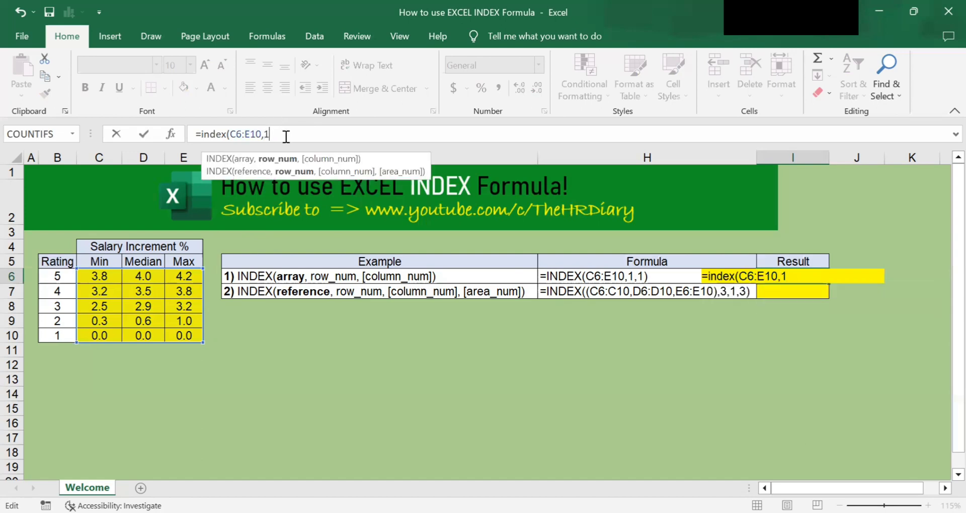
pyautogui.write(',')
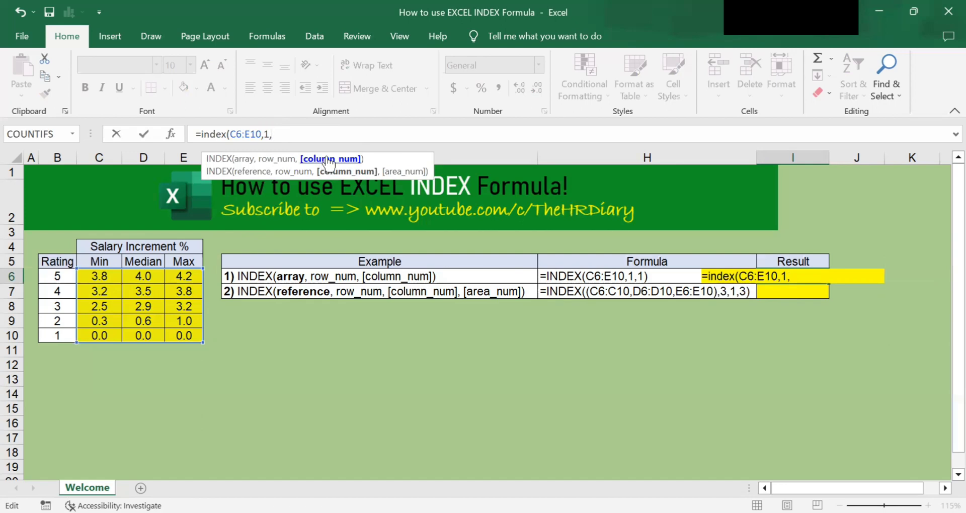
pyautogui.write('1')
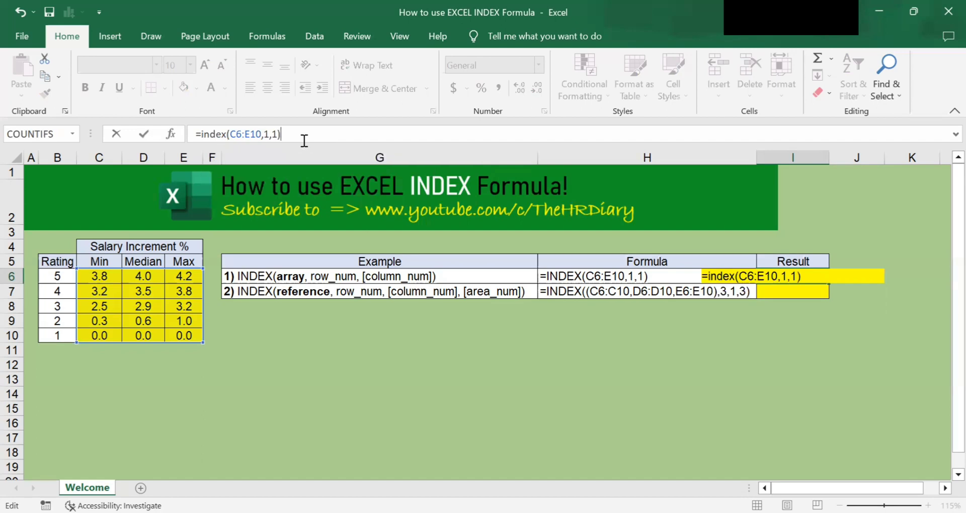
pyautogui.press('Return')
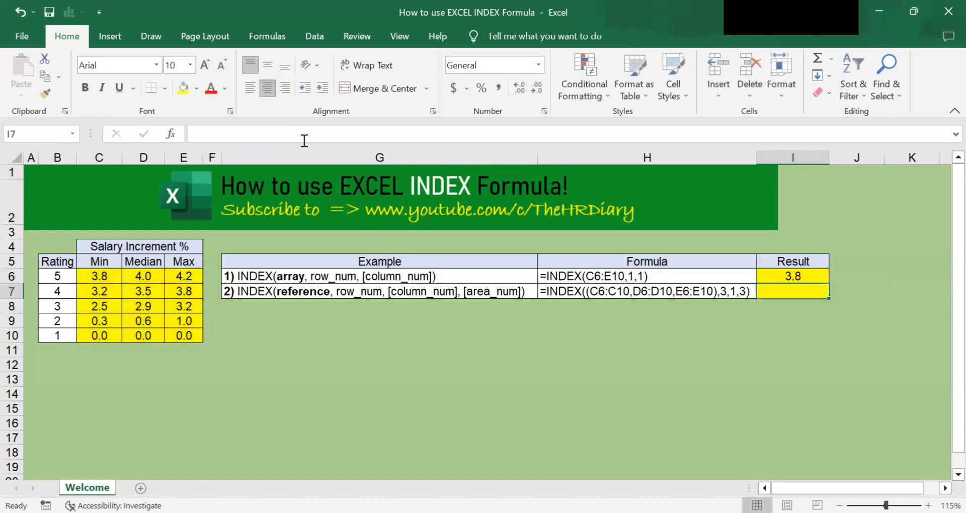
# Check the formula in I6 against the table's first row and Min column, and review the two INDEX syntax examples in G6 and G7
pyautogui.click(818, 275)
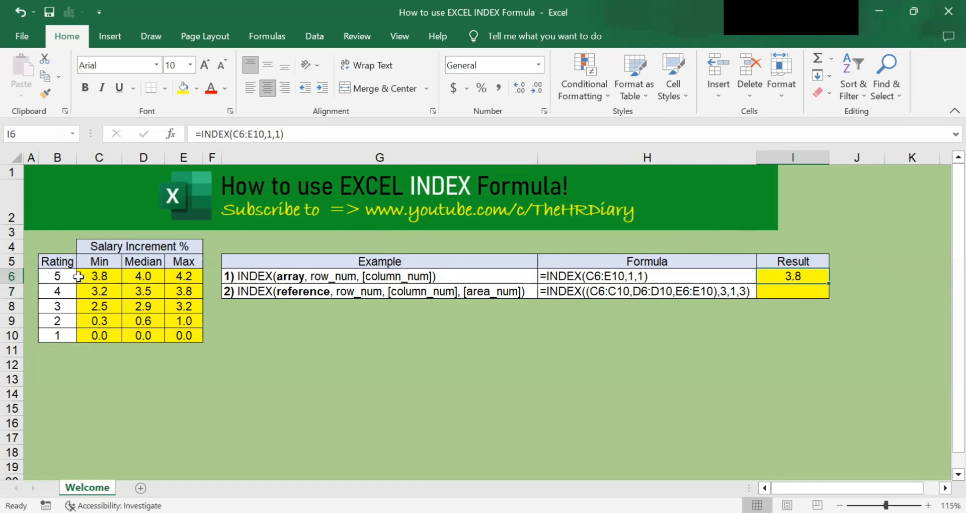
pyautogui.moveTo(95, 275); pyautogui.dragTo(187, 276)
pyautogui.moveTo(91, 276); pyautogui.dragTo(99, 331)
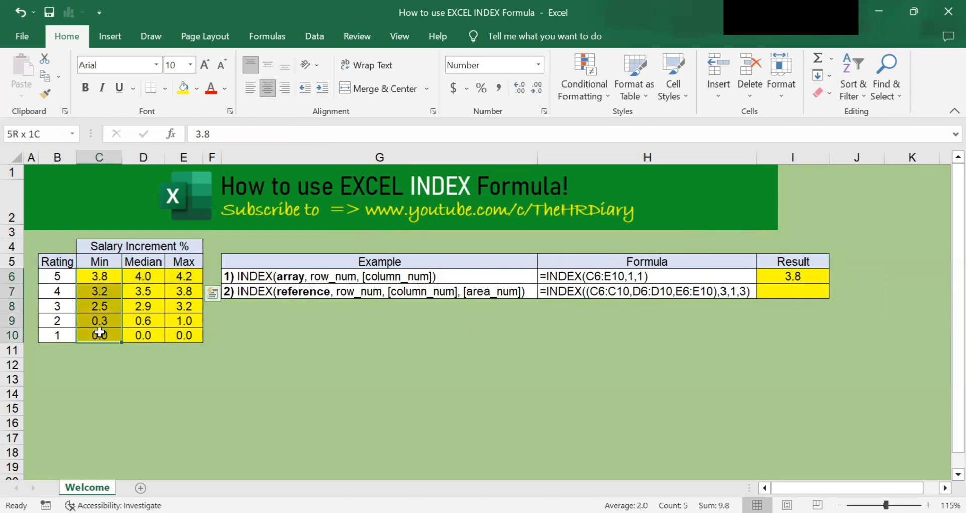
pyautogui.moveTo(99, 332); pyautogui.dragTo(101, 329)
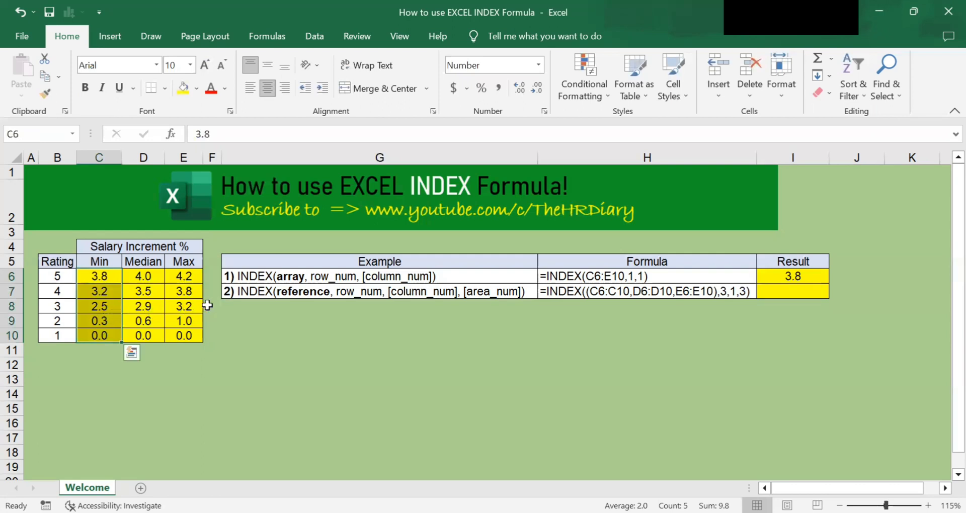
pyautogui.click(276, 278)
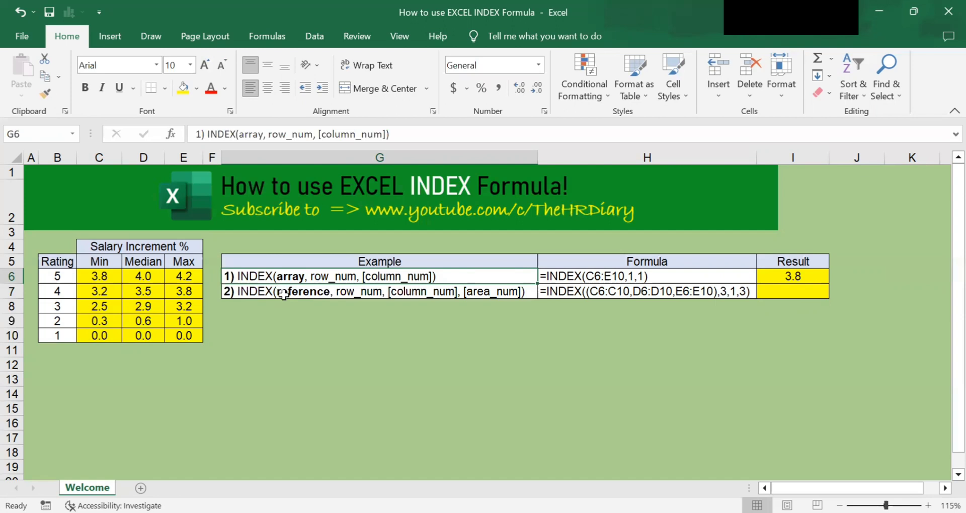
pyautogui.click(284, 292)
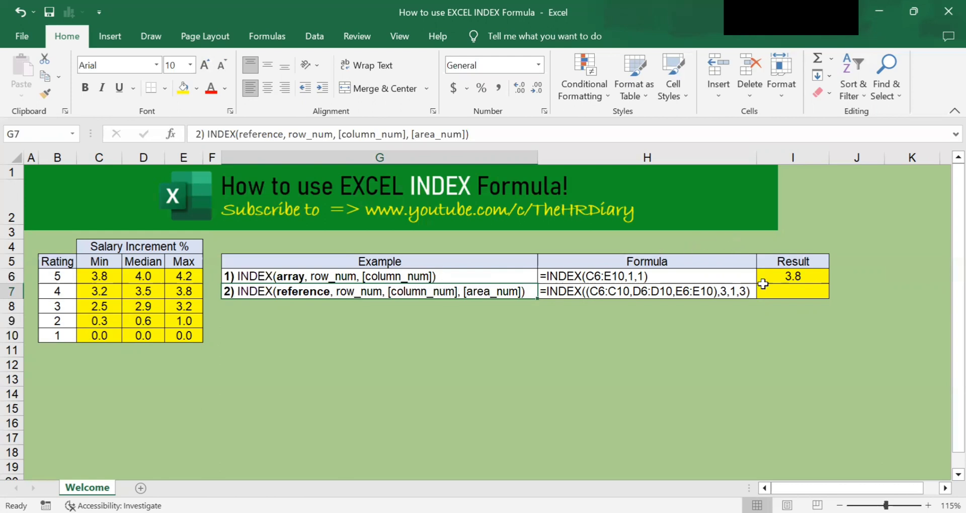
# Start a reference-form INDEX formula in I7 with the Min values C6:C10 as the first area of a bracketed reference list
pyautogui.click(778, 289)
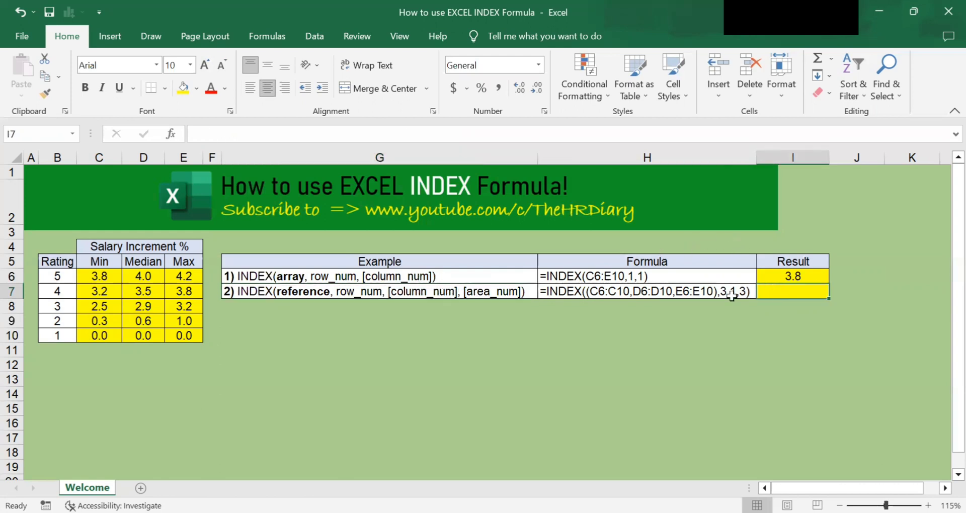
pyautogui.write('=')
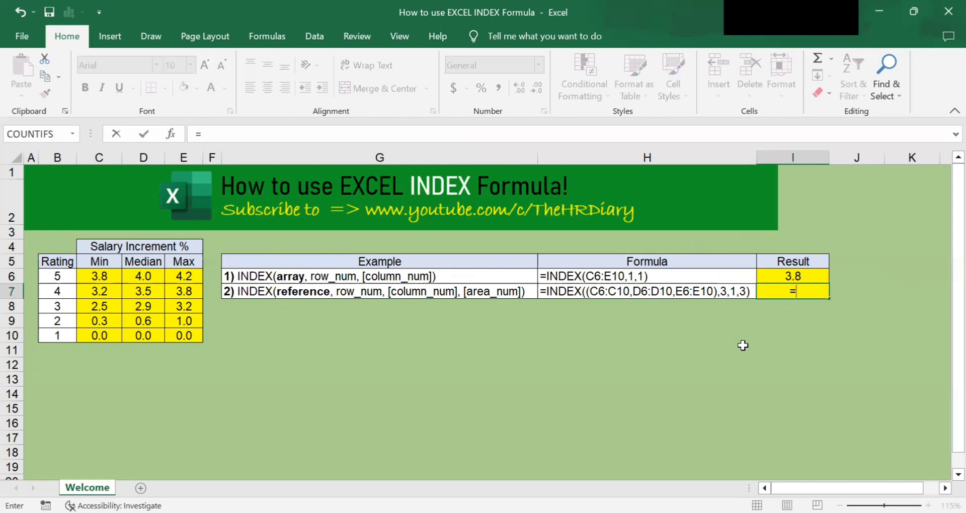
pyautogui.write('index')
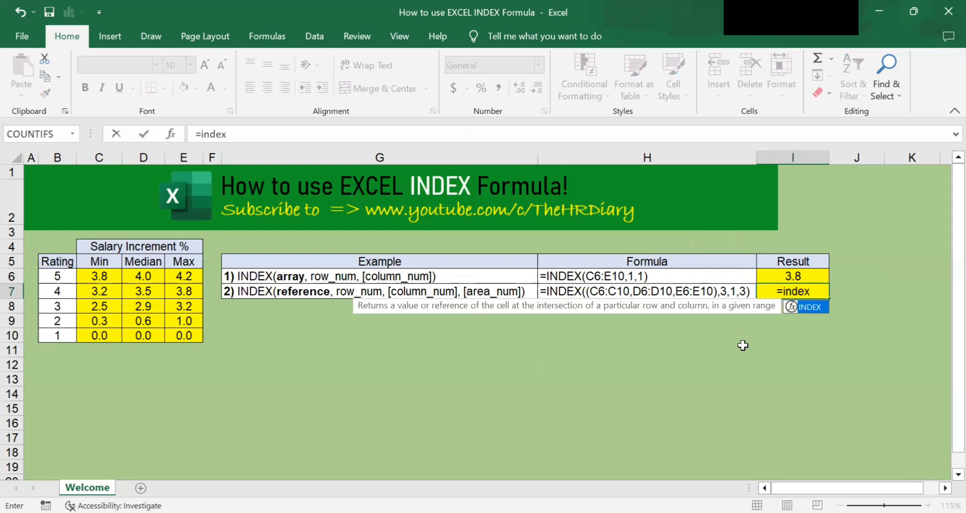
pyautogui.write('(')
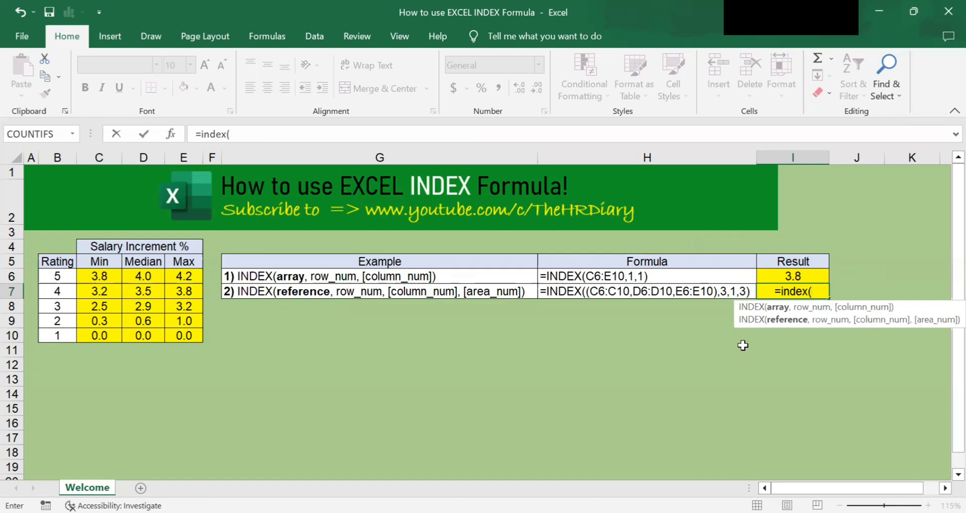
pyautogui.write('(')
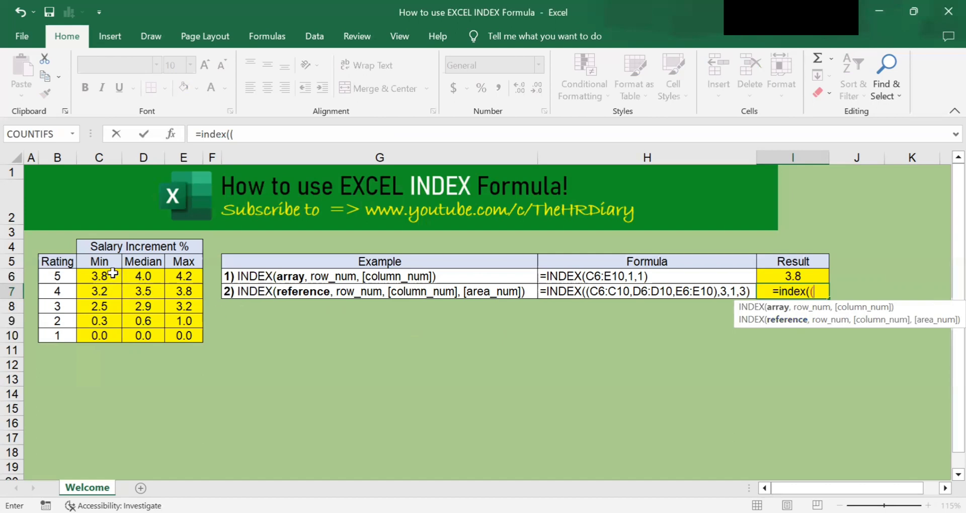
pyautogui.click(95, 280)
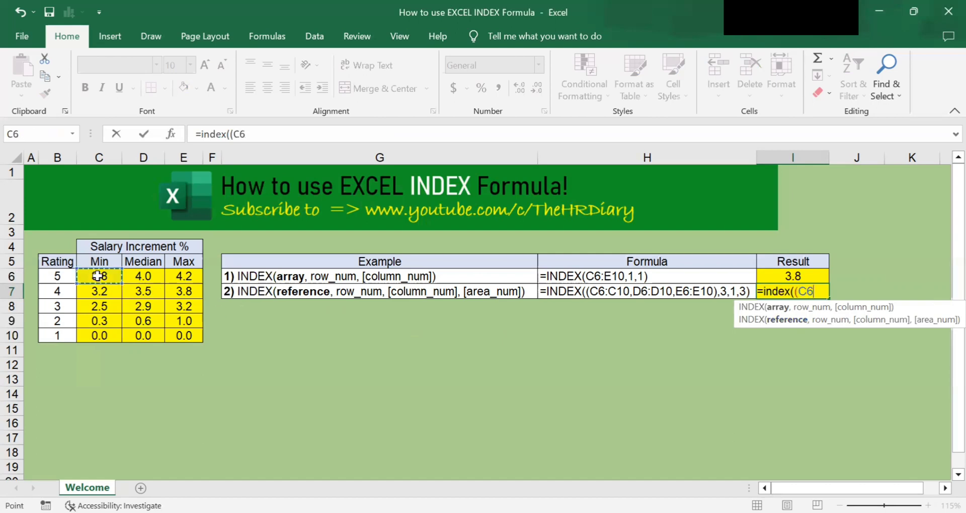
pyautogui.moveTo(97, 287); pyautogui.dragTo(89, 341)
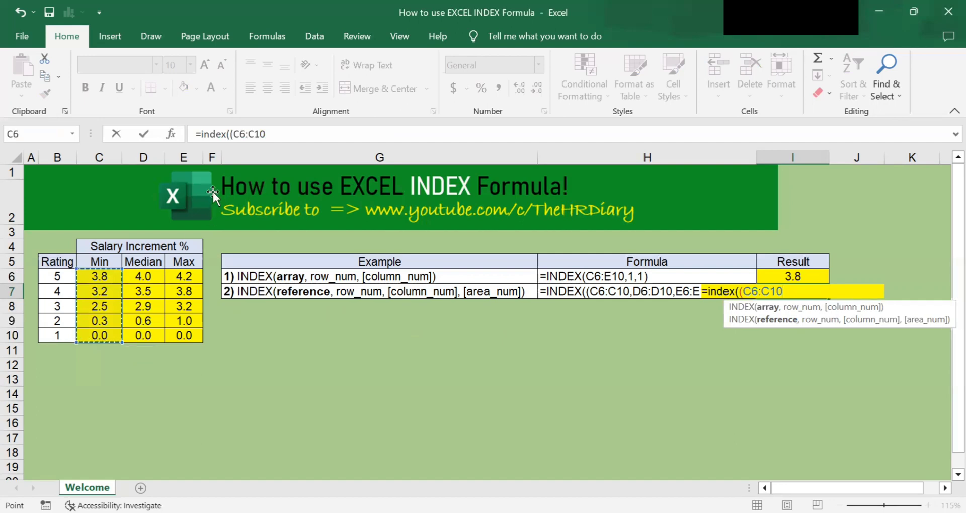
pyautogui.click(290, 135)
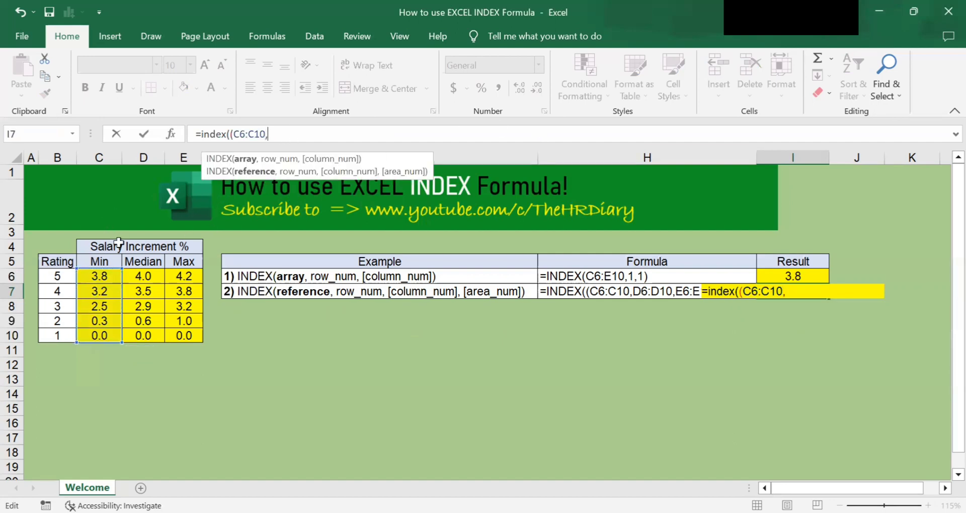
# Add the Median values D6:D10 and Max values E6:E10 as the second and third areas and close the reference list in I7
pyautogui.moveTo(146, 276); pyautogui.dragTo(143, 335)
pyautogui.write(',')
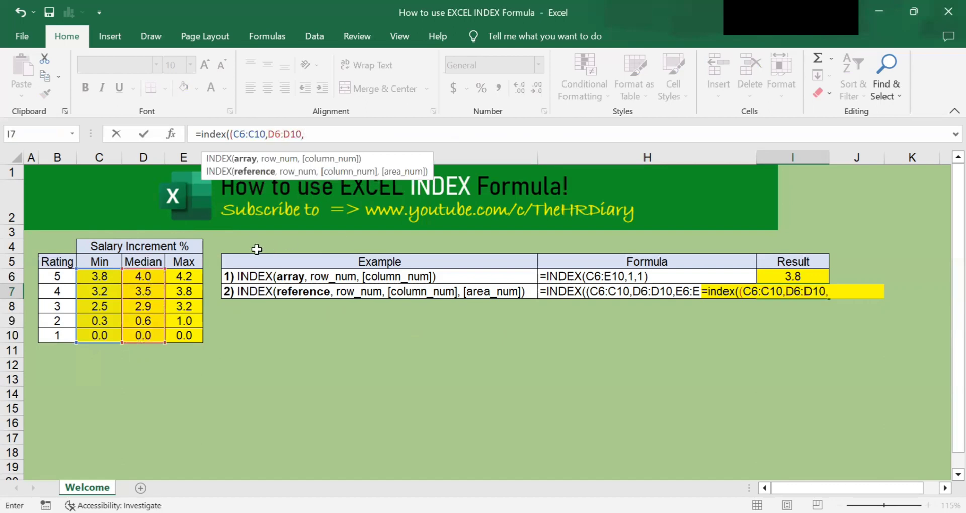
pyautogui.moveTo(184, 276); pyautogui.dragTo(189, 335)
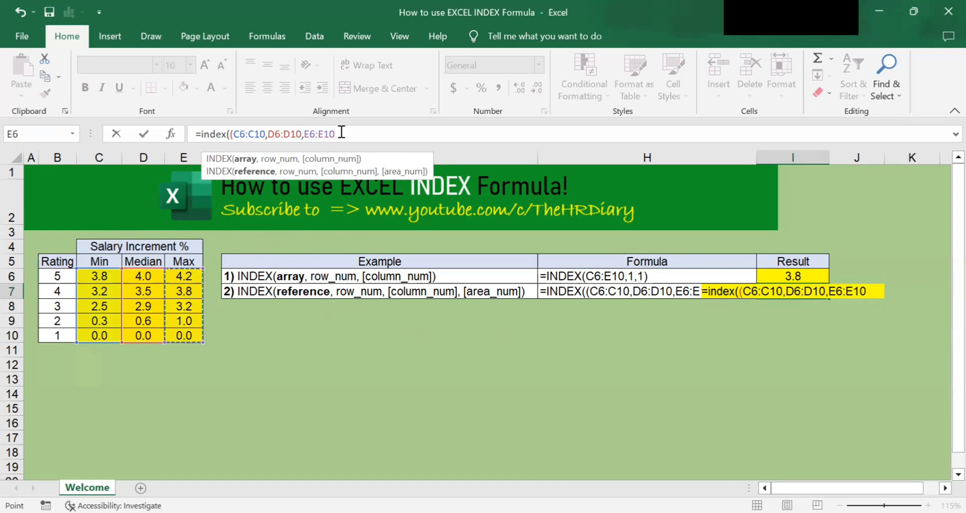
pyautogui.write('),')
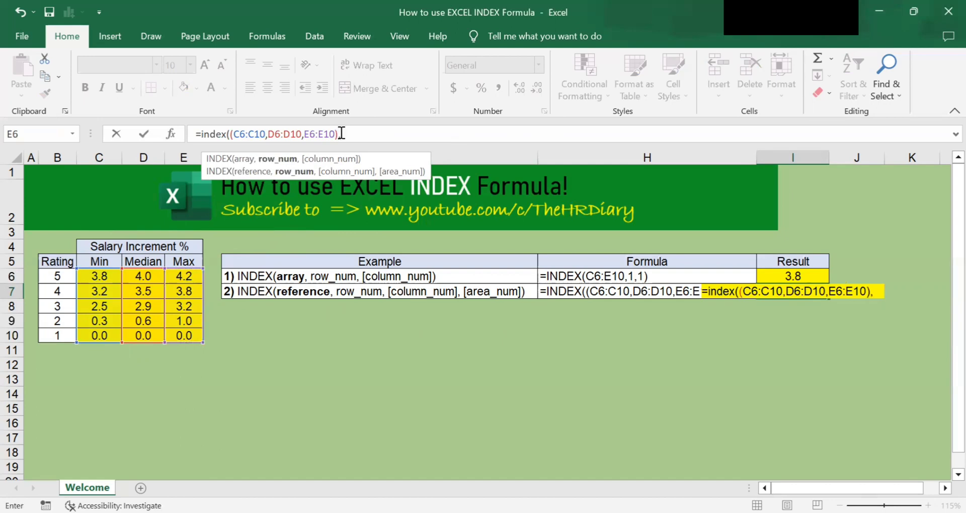
# Complete the INDEX formula in I7 with row number 3, column number 1 and area number 3
pyautogui.write('3')
pyautogui.write(',1')
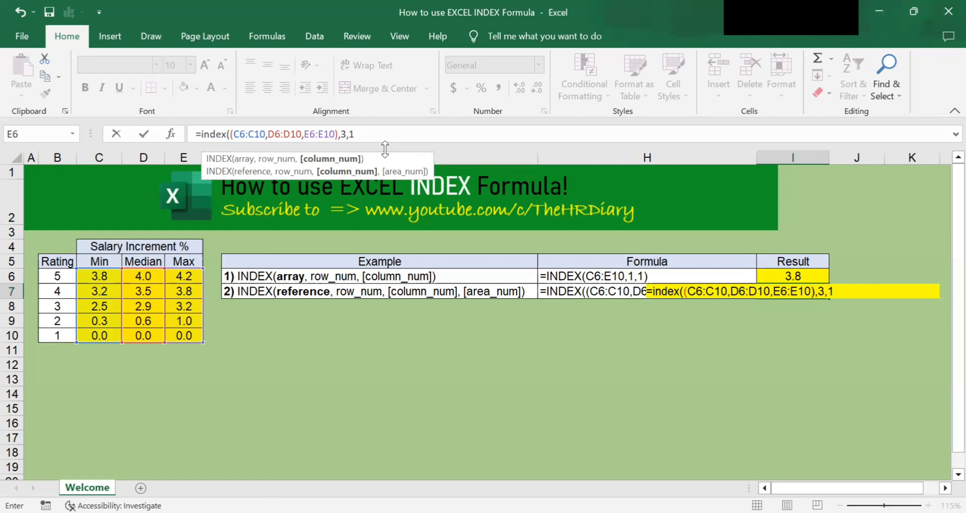
pyautogui.write(',3')
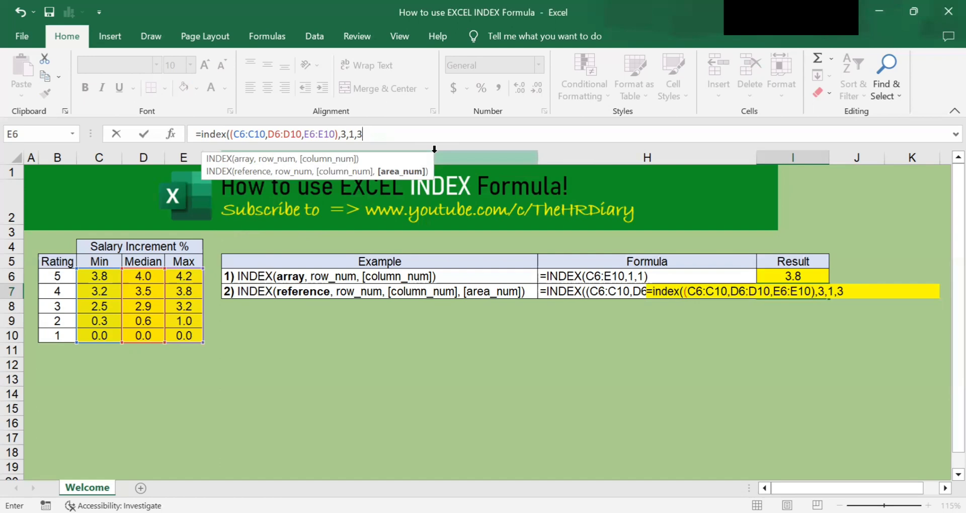
pyautogui.write(')')
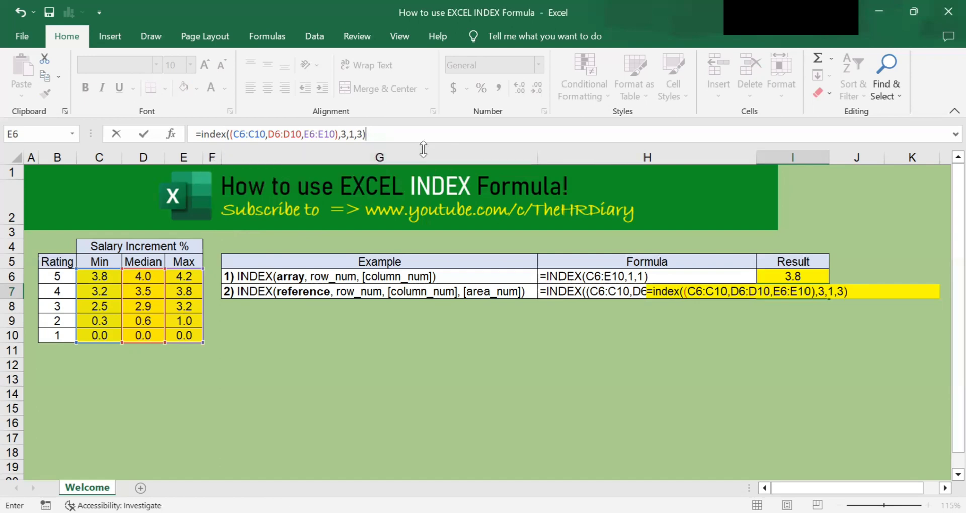
pyautogui.press('Return')
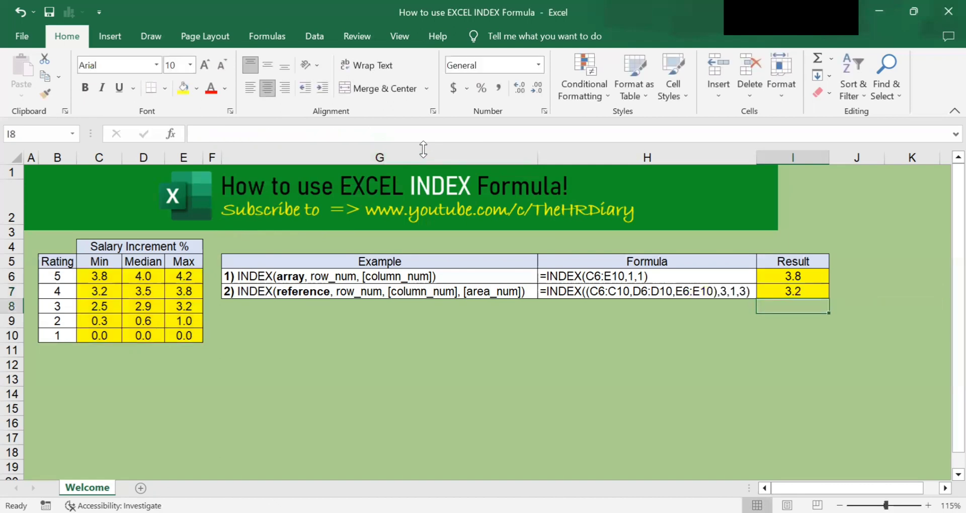
# Check the formula in I7 and highlight the matching Max value for rating 3, cell E8, with a light green fill
pyautogui.click(786, 290)
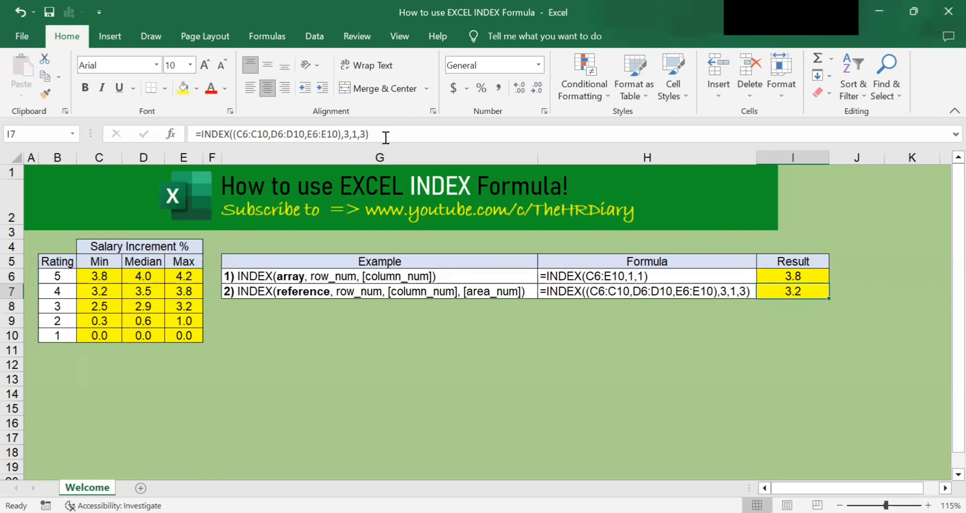
pyautogui.click(187, 308)
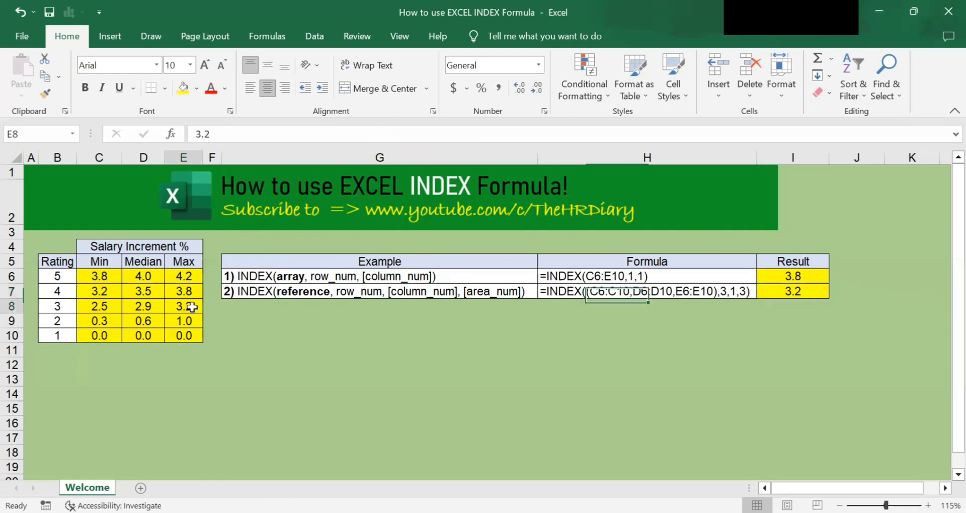
pyautogui.click(195, 89)
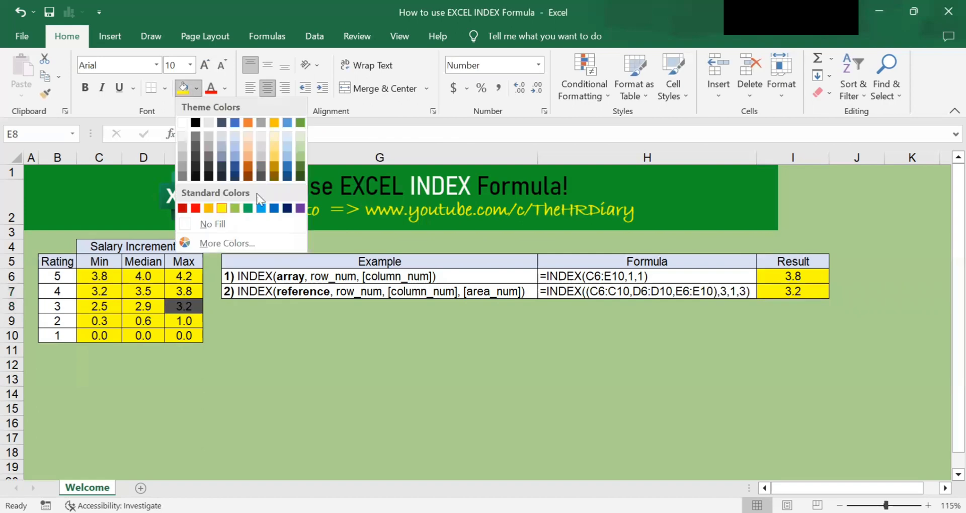
pyautogui.click(235, 208)
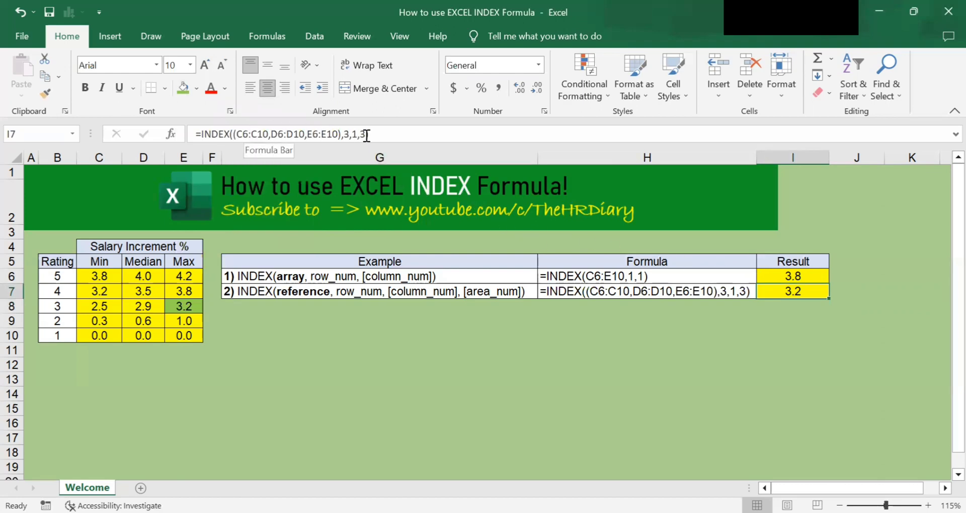
# Examine the reference areas C6:C10, D6:D10 and E6:E10 inside the I7 formula, leaving the formula as it is
pyautogui.click(253, 134)
pyautogui.click(258, 134)
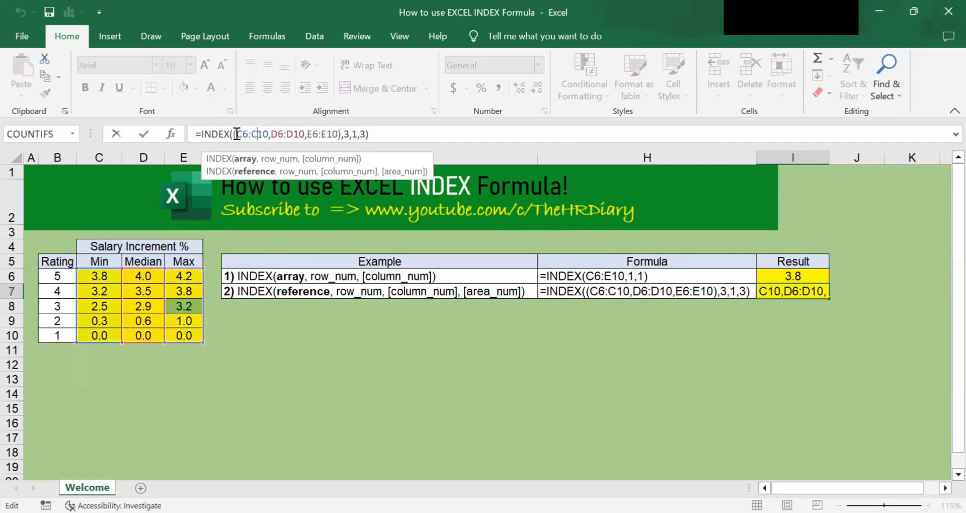
pyautogui.moveTo(236, 134); pyautogui.dragTo(307, 134)
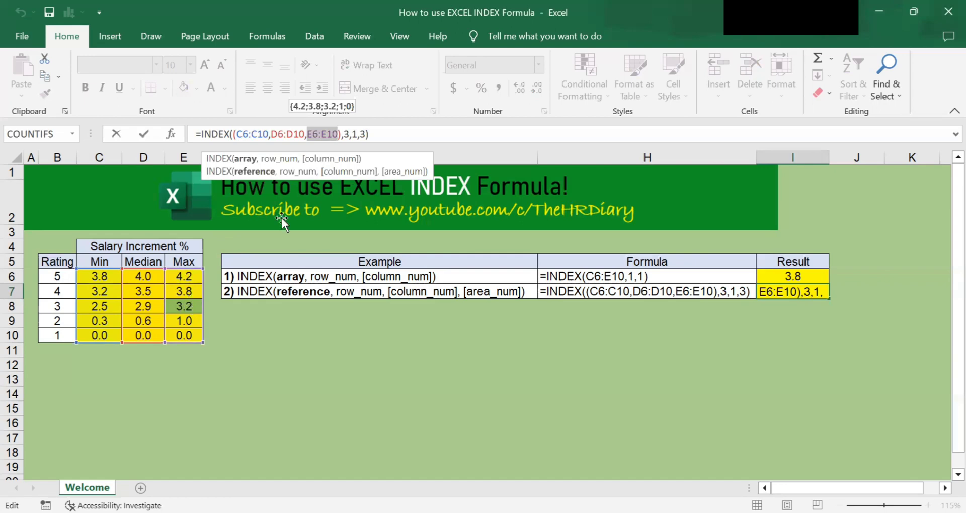
pyautogui.press('Return')
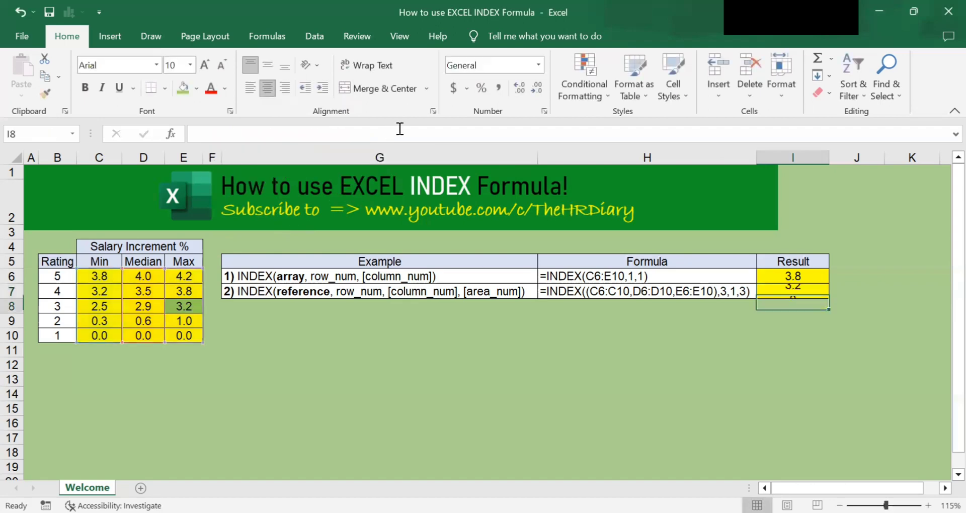